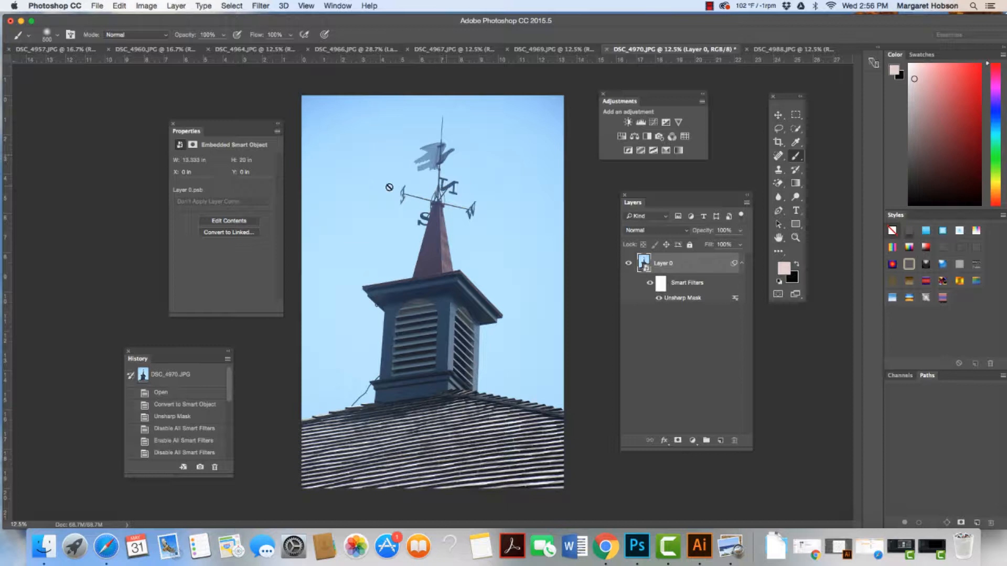
Step: Add a Levels adjustment layer with black input 15 and white input 245, and compare the weathervane photo with and without it
left_click(649, 284)
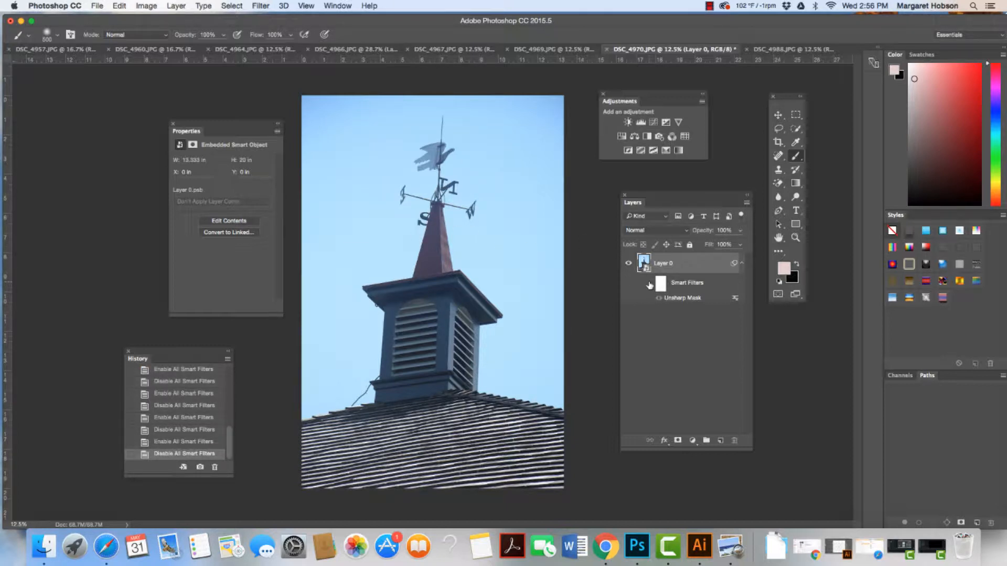
left_click(649, 284)
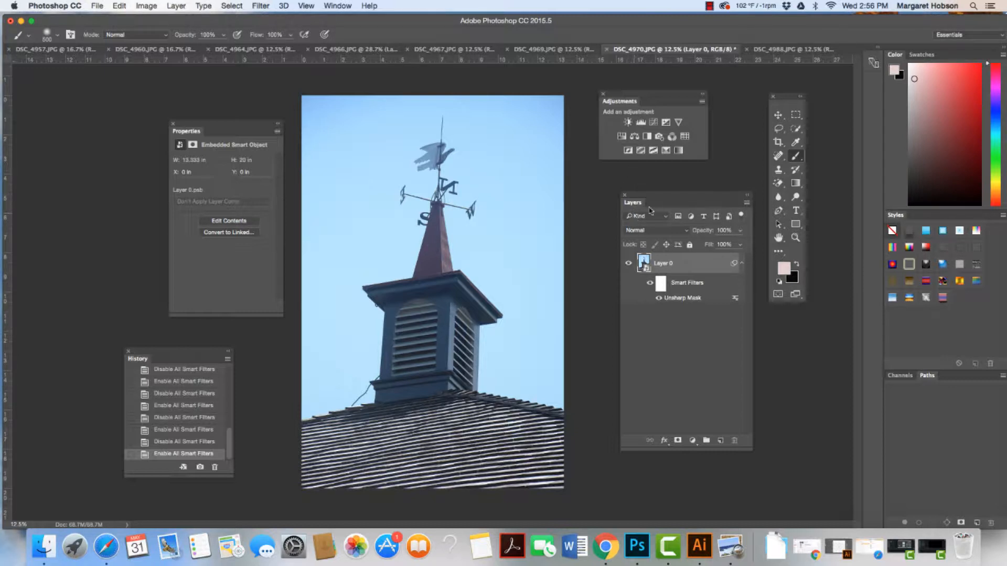
left_click(639, 122)
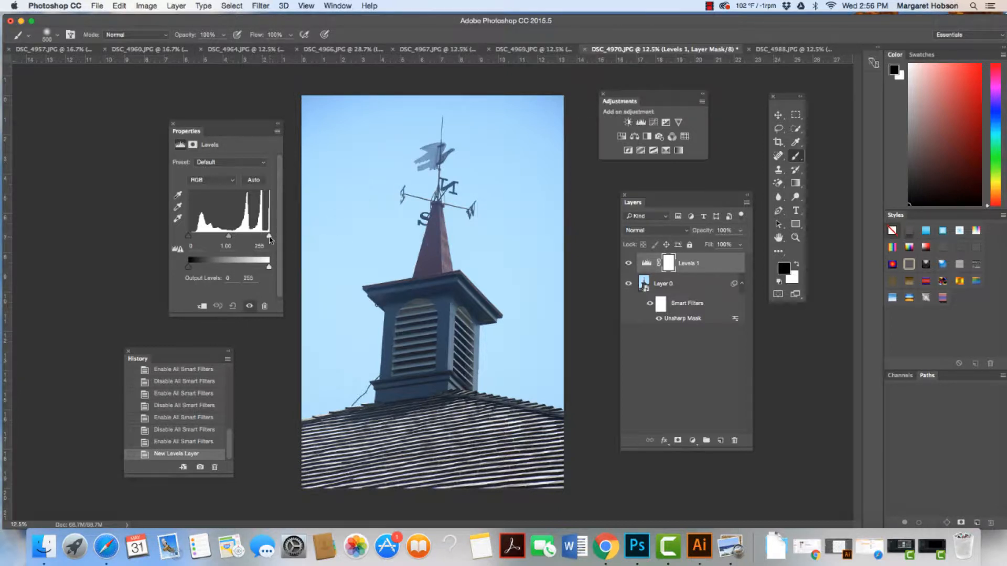
left_click_drag(269, 239, 266, 237)
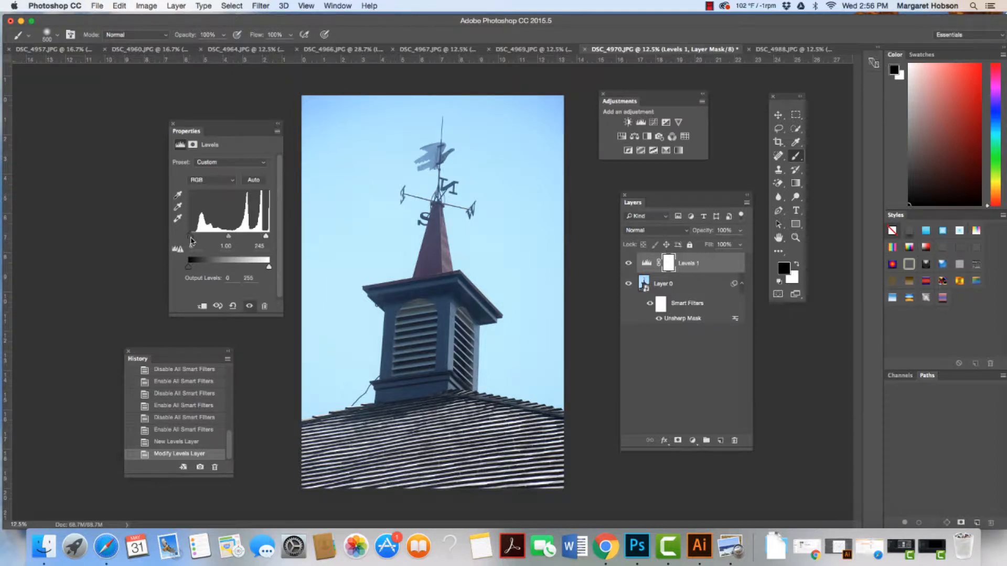
left_click_drag(194, 240, 197, 239)
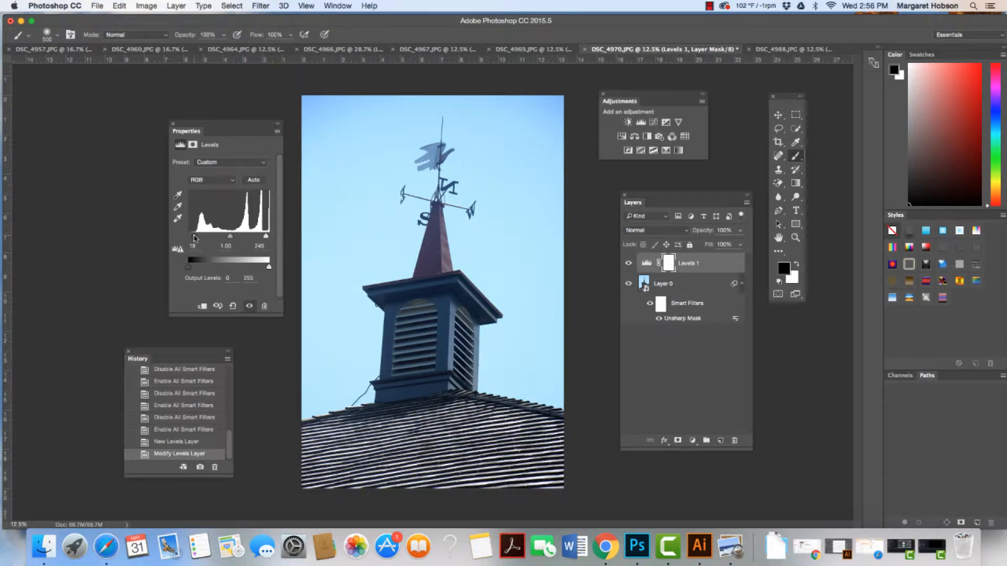
left_click_drag(194, 239, 193, 237)
left_click(629, 264)
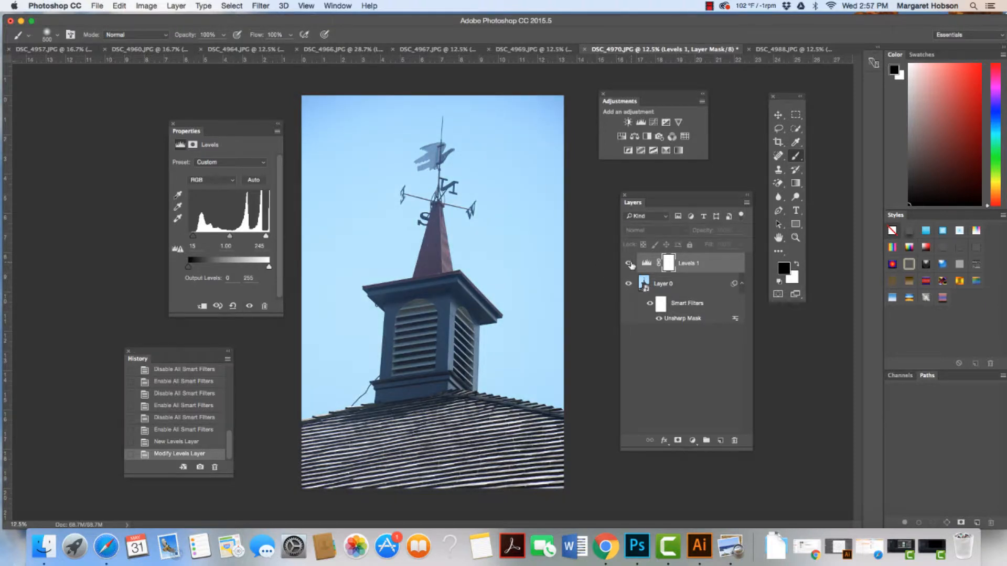
left_click(629, 264)
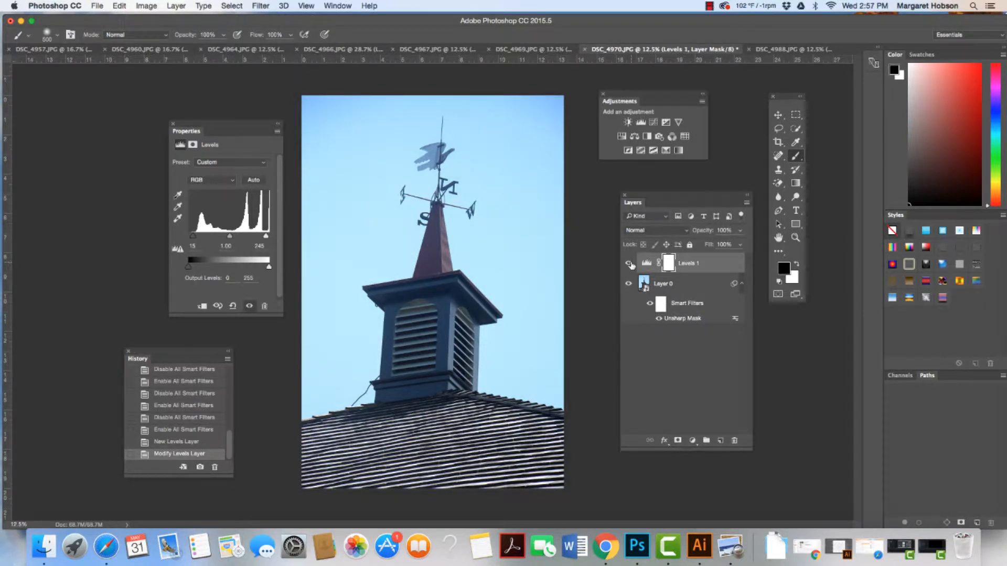
left_click(628, 263)
left_click(629, 263)
Step: Add a Hue/Saturation adjustment layer with saturation +23 and compare the photo with and without it
left_click(620, 137)
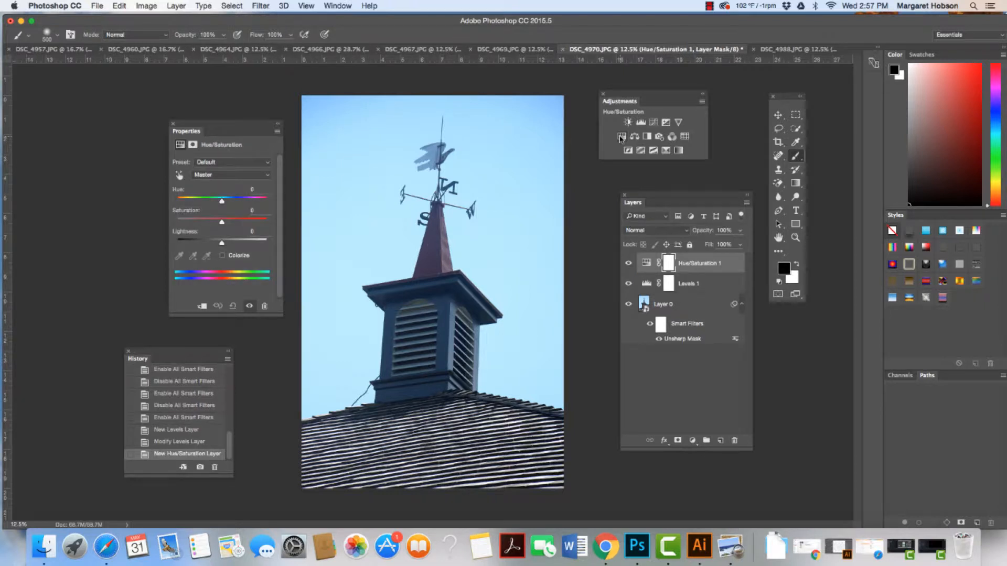
left_click_drag(221, 221, 234, 224)
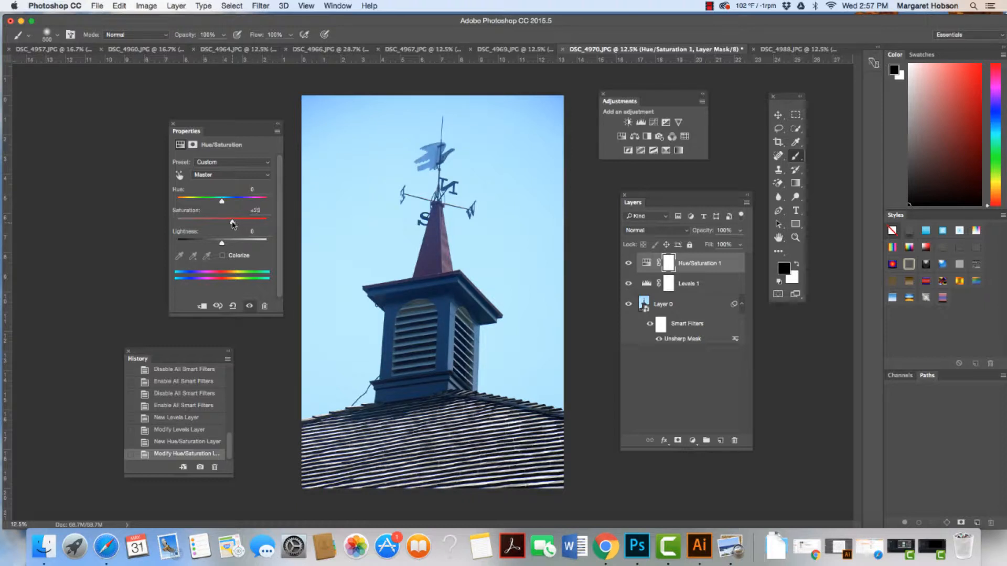
left_click(628, 263)
left_click(629, 263)
left_click(629, 264)
left_click(629, 264)
left_click(629, 263)
left_click(628, 264)
Step: Save a JPEG copy of the photo as 02location.jpg in the location folder at quality 5, and close DSC_4970.JPG
left_click(96, 6)
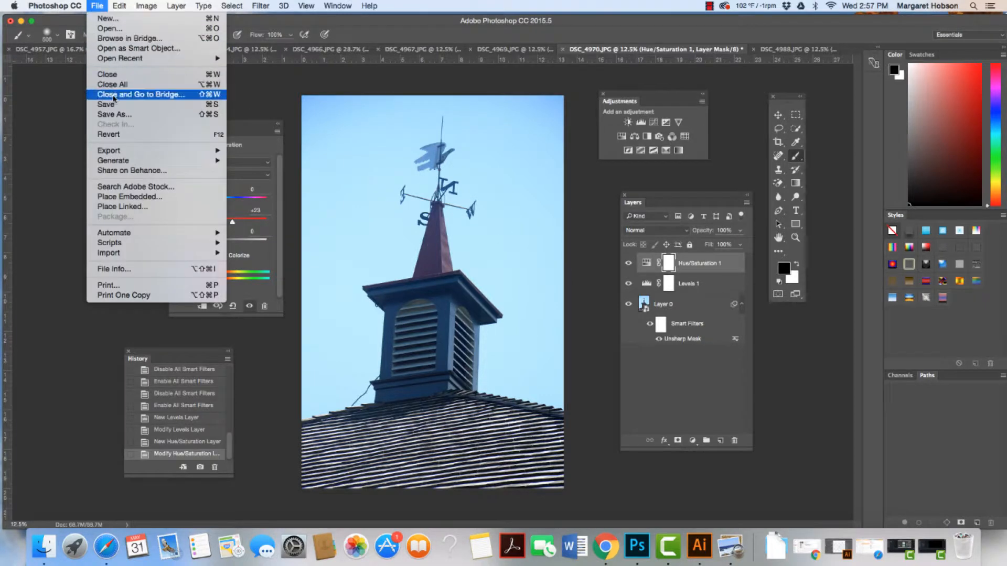
left_click(115, 114)
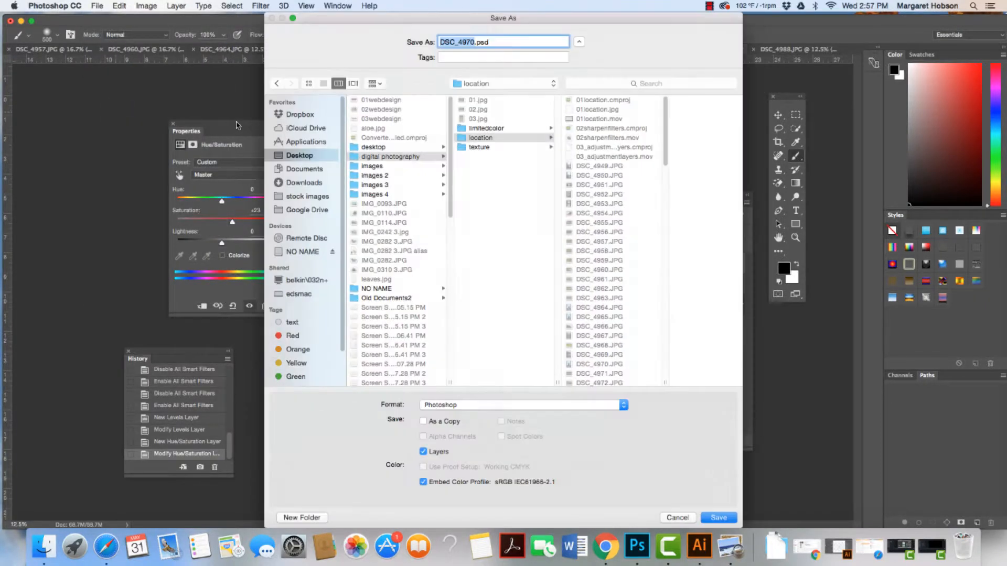
left_click(623, 405)
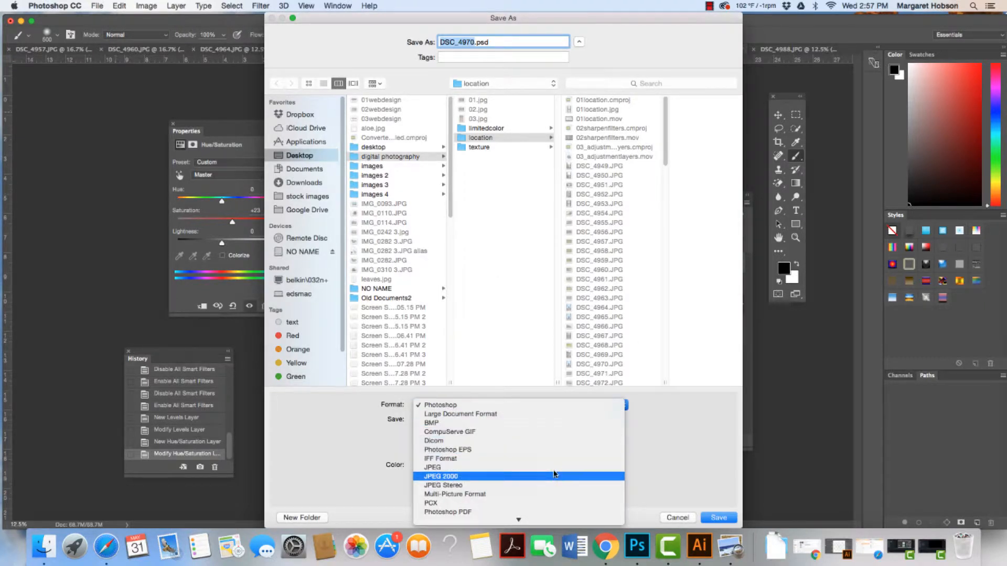
left_click(555, 468)
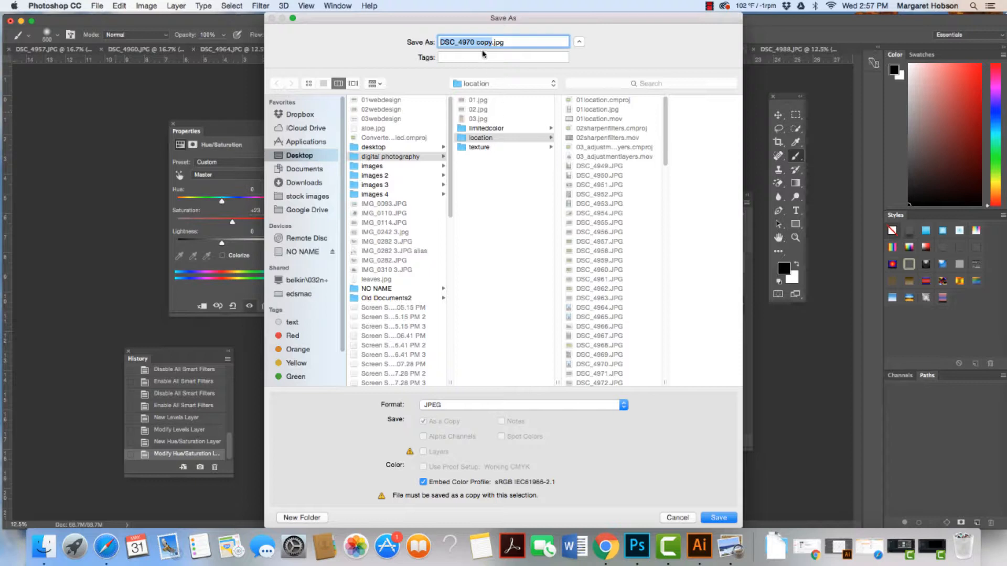
type("02")
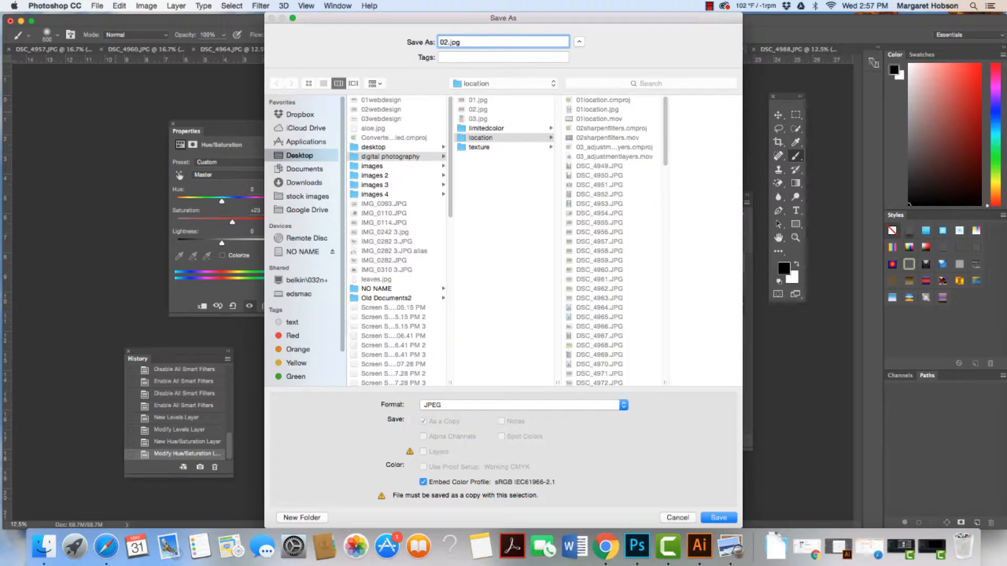
type("location")
left_click(725, 520)
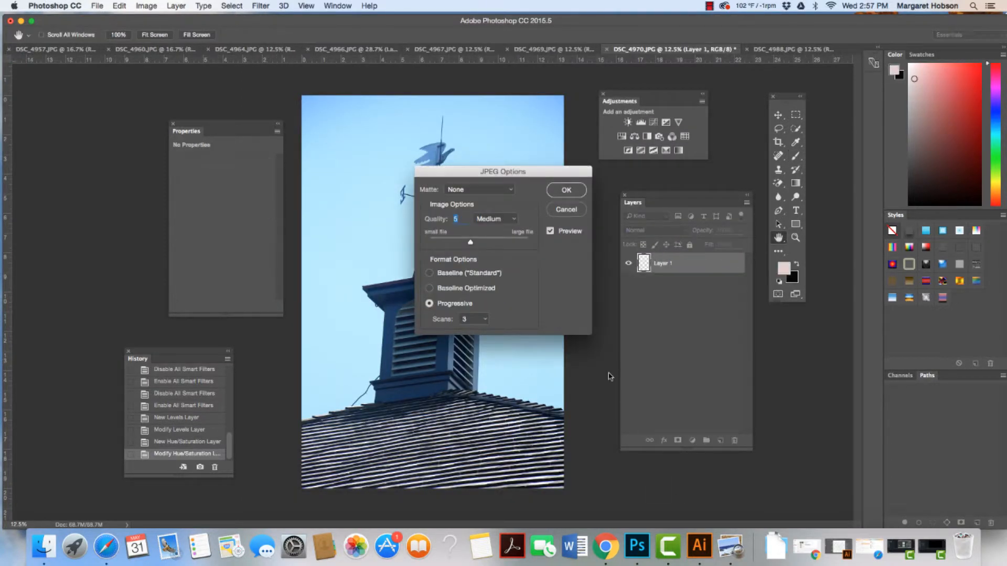
left_click(565, 190)
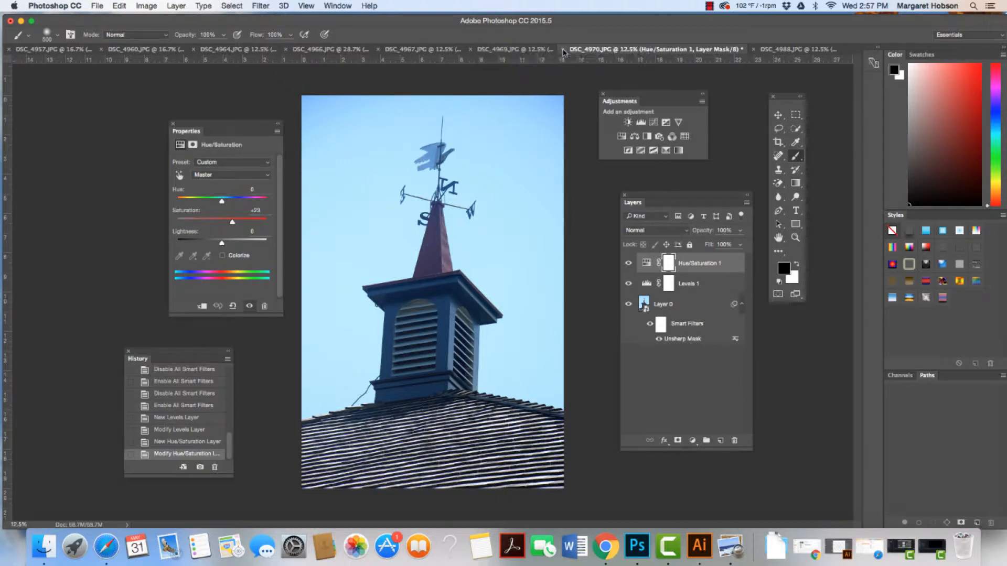
left_click(563, 50)
left_click(463, 188)
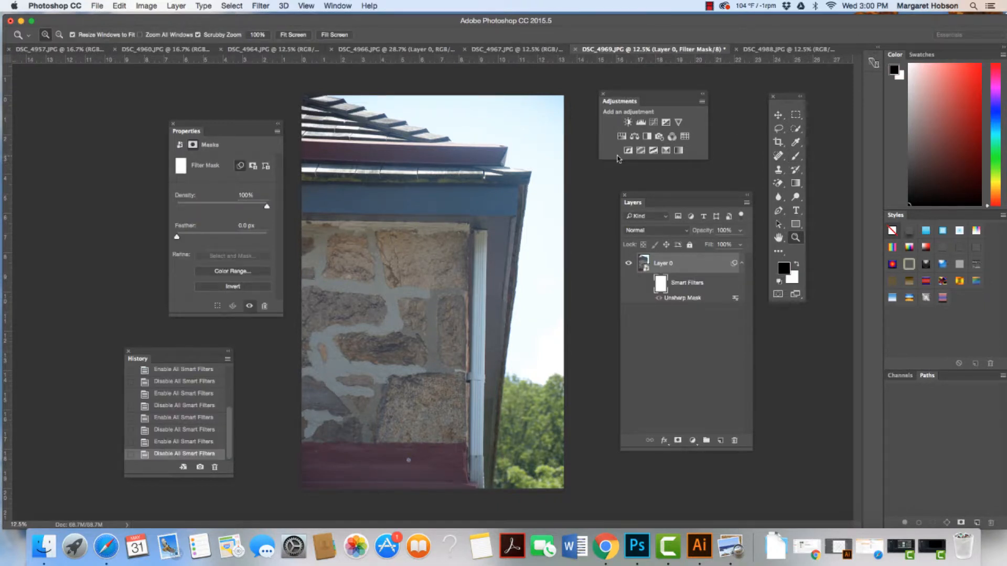
Step: Add a Levels adjustment layer to DSC_4969.JPG with black input 20 and white input 240
left_click(641, 123)
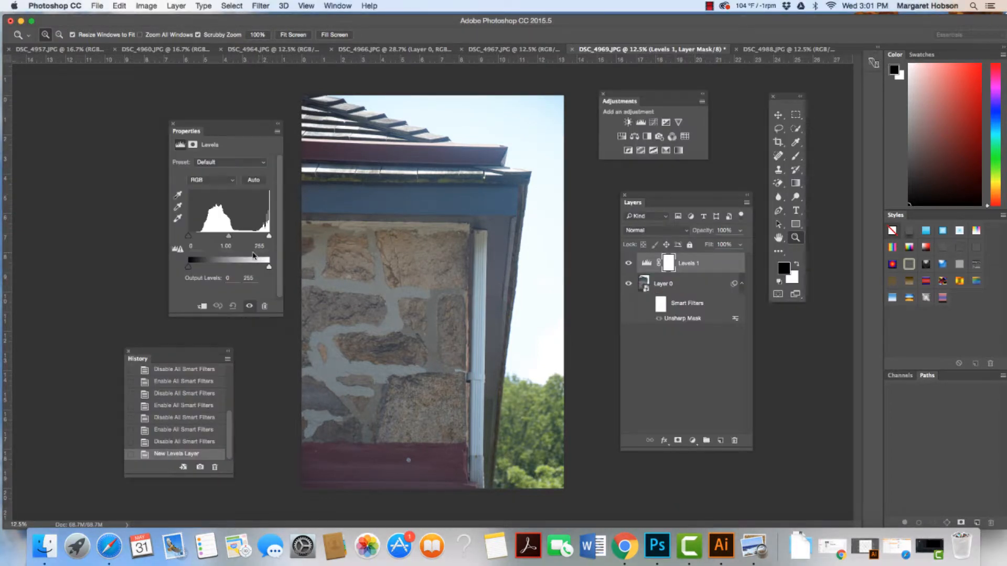
left_click_drag(188, 237, 195, 237)
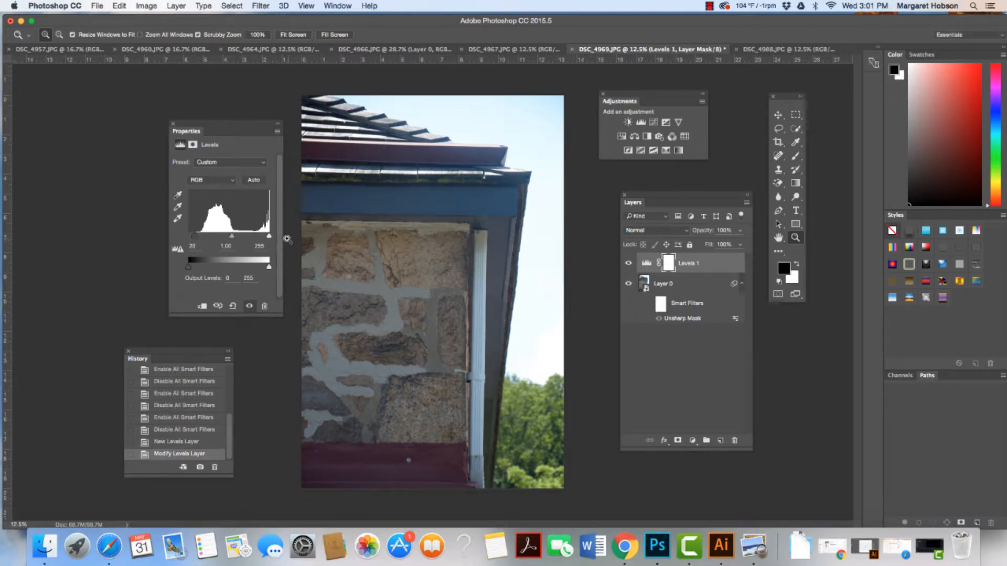
left_click_drag(269, 237, 230, 239)
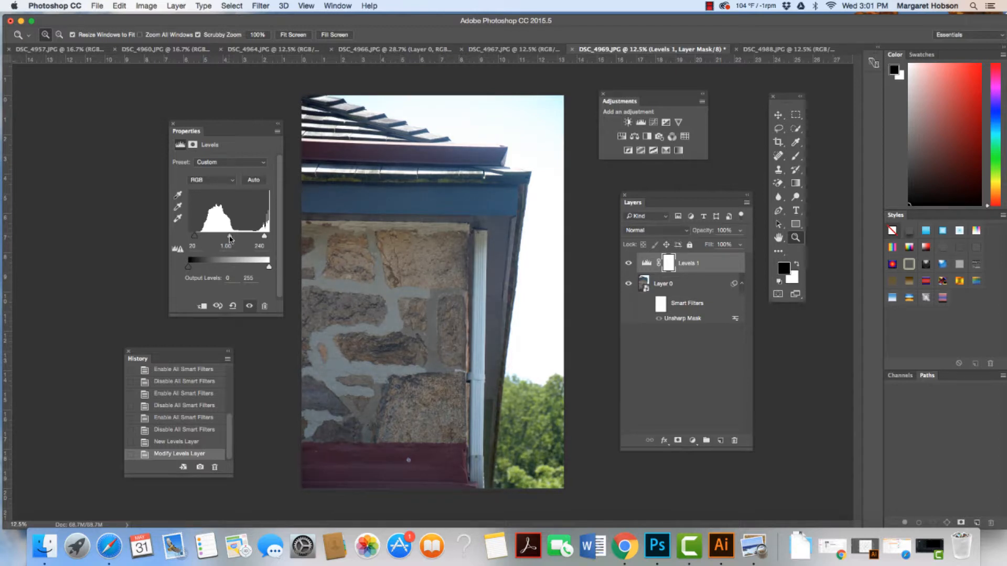
Step: Compare the stone wall photo with and without the Levels adjustment
left_click(629, 263)
left_click(628, 263)
left_click(629, 263)
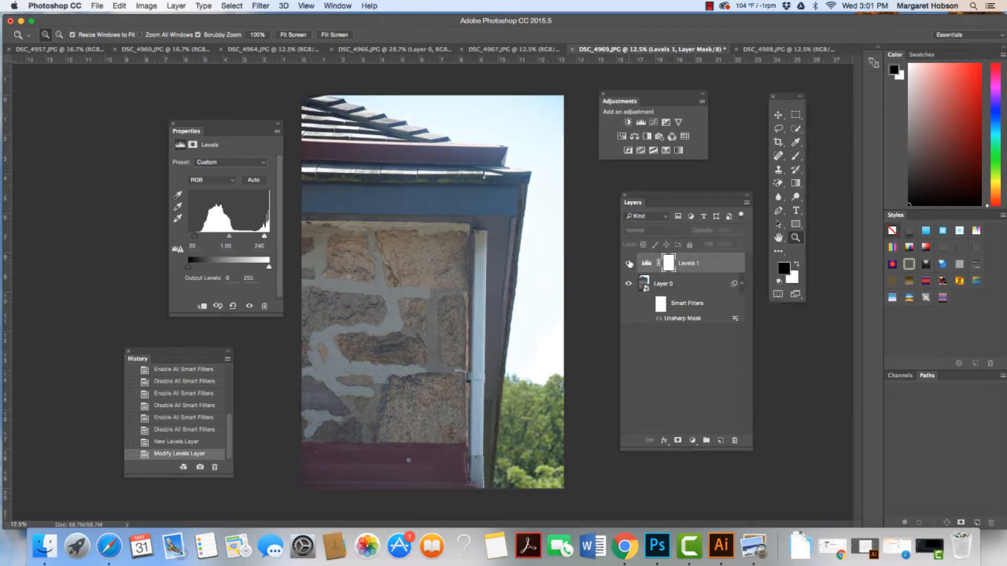
left_click(629, 263)
left_click(629, 263)
left_click(628, 264)
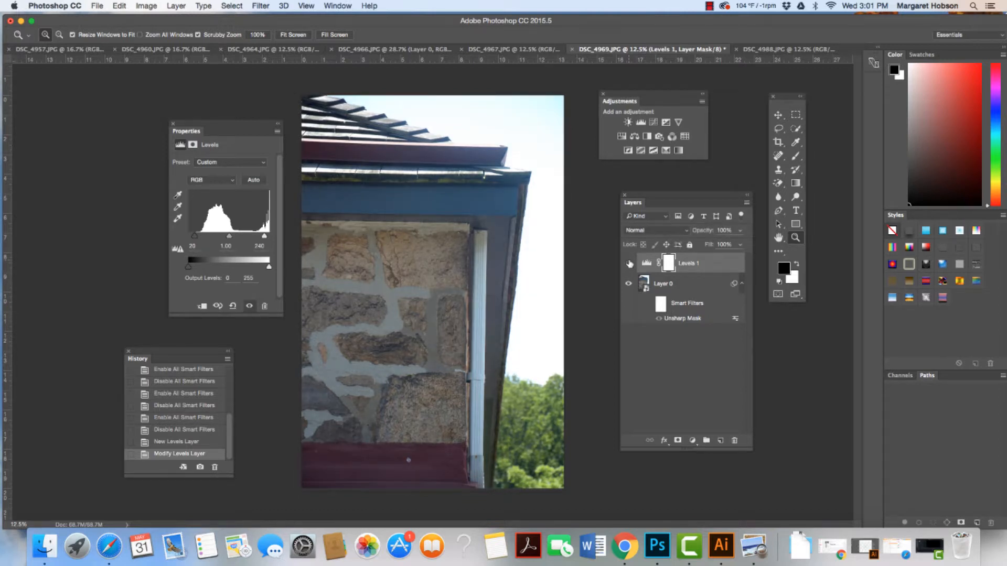
left_click(629, 263)
left_click(629, 264)
Step: Add a Hue/Saturation adjustment layer to the stone wall photo with saturation +30
left_click(621, 137)
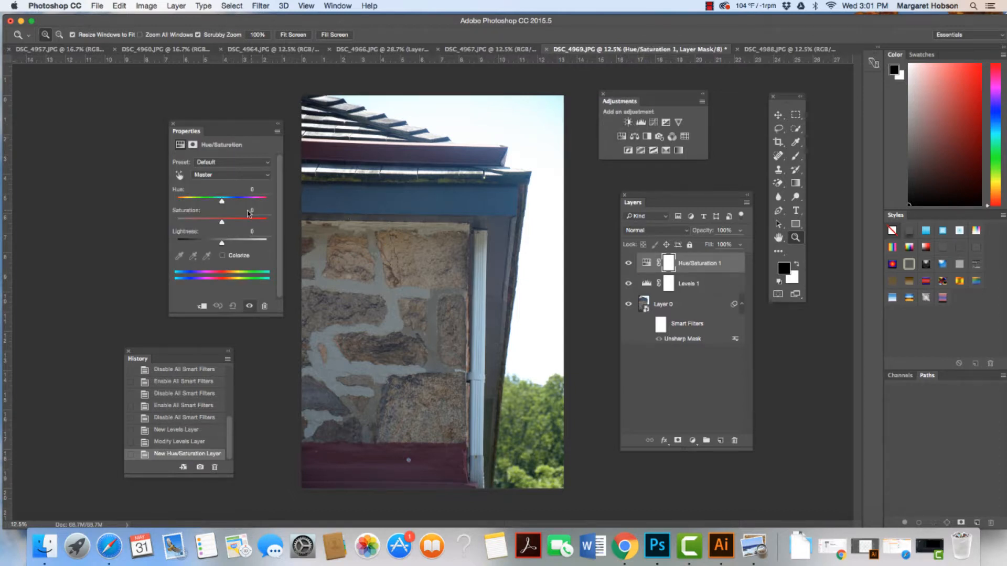
left_click_drag(225, 224, 237, 225)
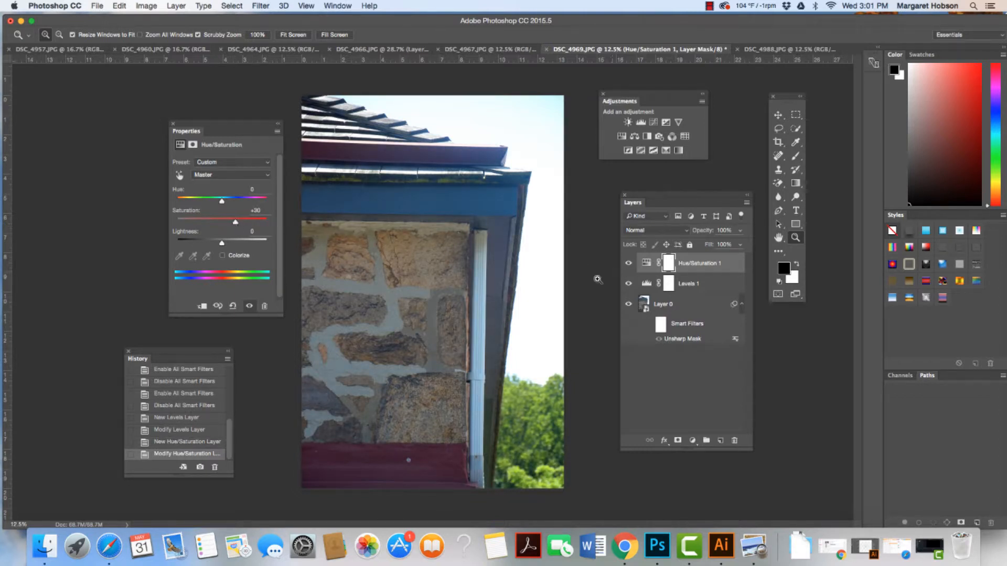
Step: Compare the colours of the wall, roof trim and trees with and without the Hue/Saturation adjustment
left_click(629, 263)
left_click(629, 264)
left_click(628, 264)
left_click(628, 264)
left_click(629, 264)
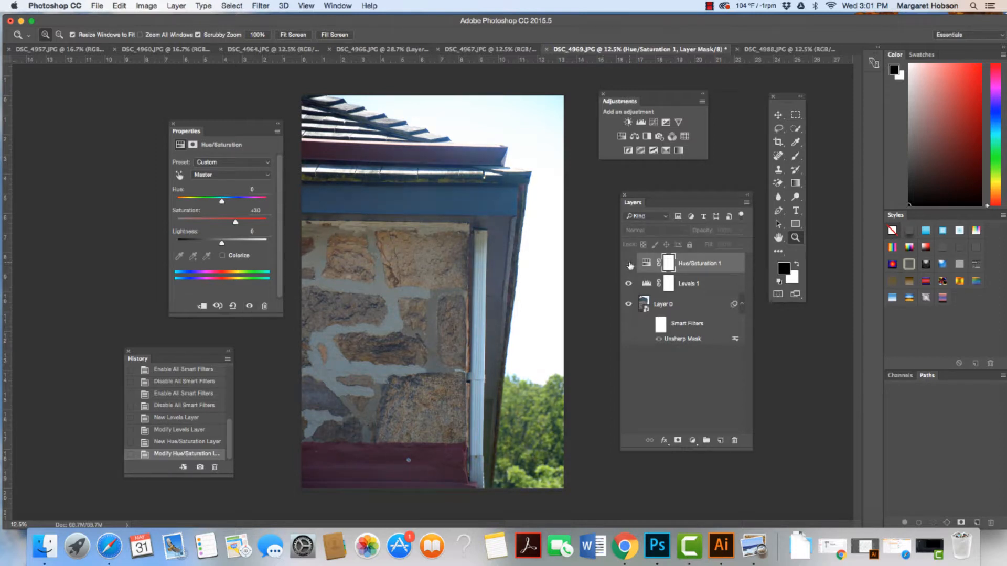
left_click(629, 264)
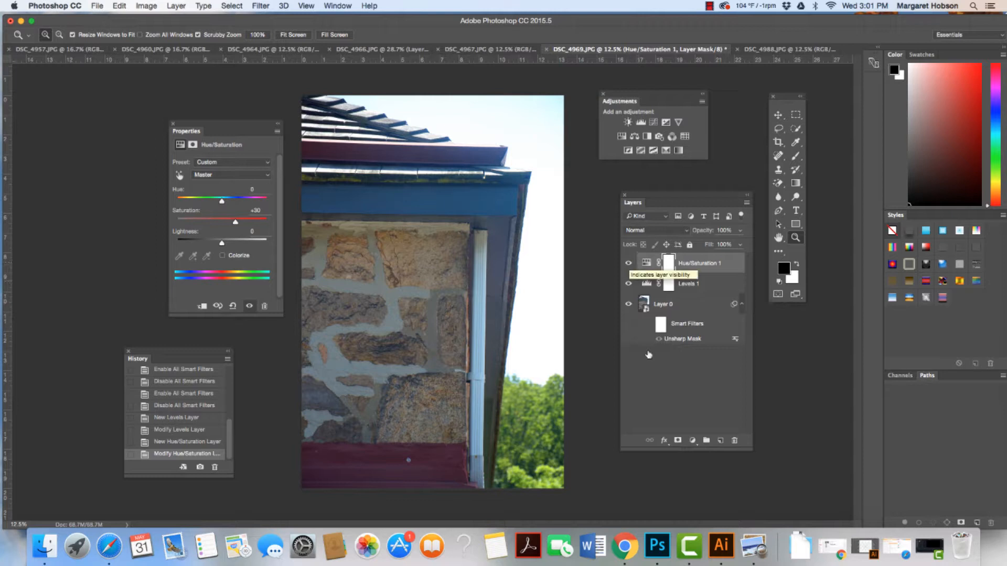
left_click(629, 264)
left_click(628, 263)
left_click(629, 264)
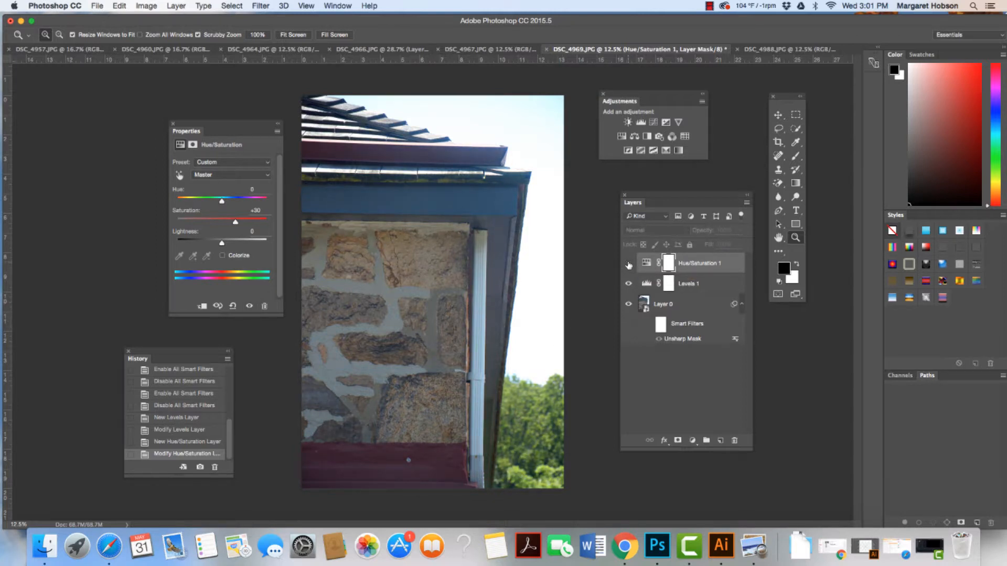
left_click(629, 263)
left_click(629, 264)
left_click(629, 263)
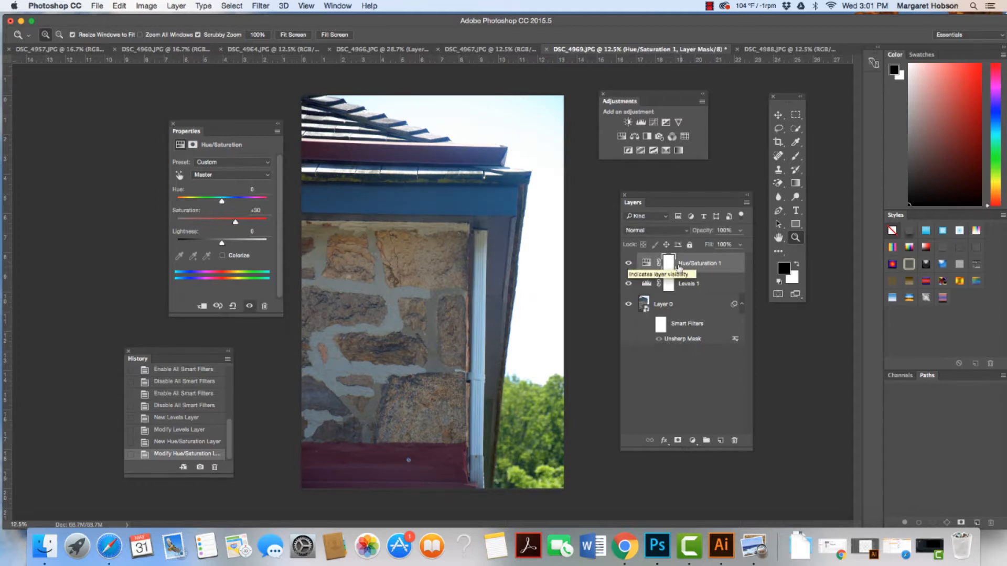
Step: Mask the Hue/Saturation adjustment off the trees by painting black on its layer mask with a soft 500 px brush
left_click(671, 264)
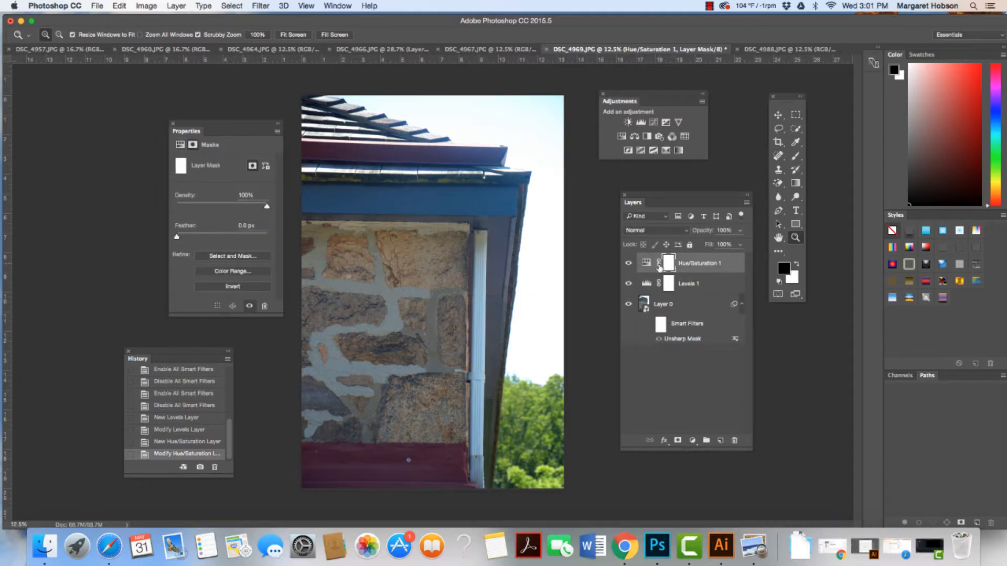
left_click(794, 156)
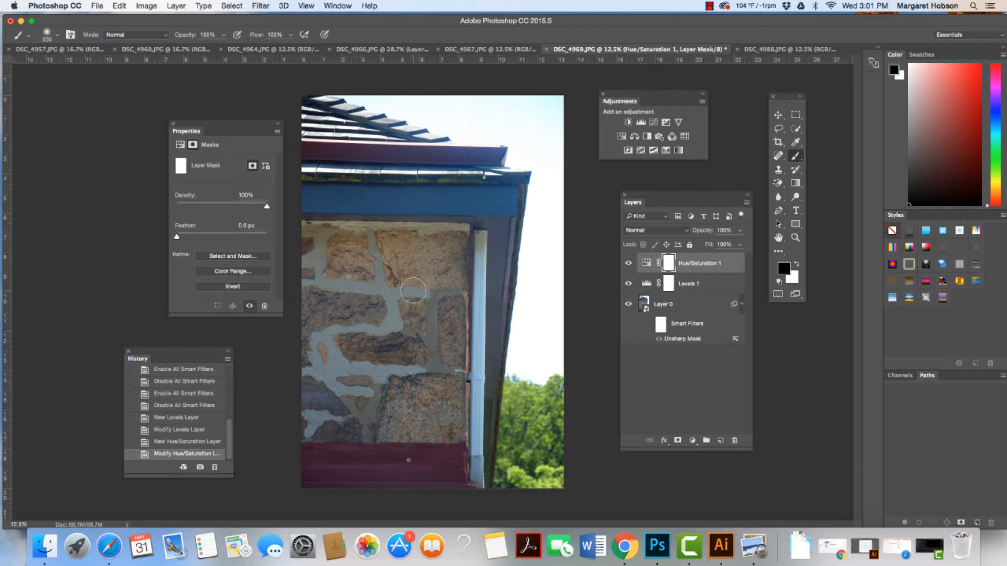
left_click(58, 35)
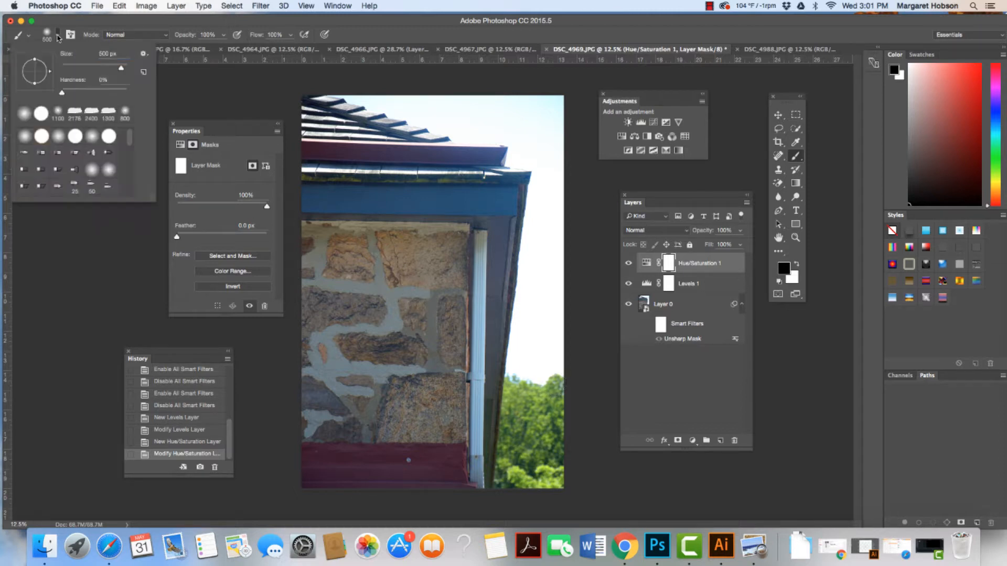
left_click(58, 36)
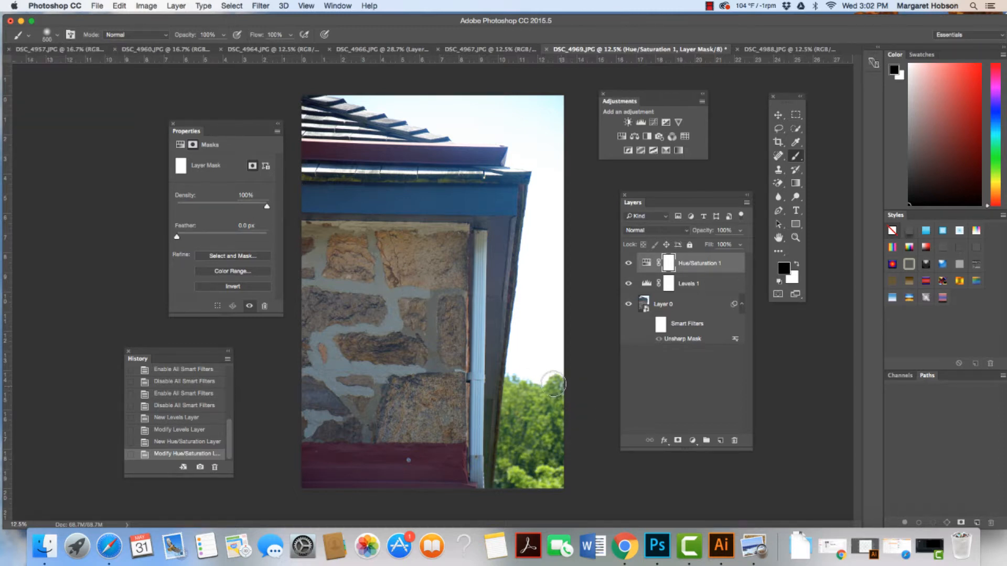
mouse_move(554, 412)
left_mouse_down()
mouse_move(553, 457)
mouse_move(535, 479)
mouse_move(543, 397)
mouse_move(543, 440)
mouse_move(526, 379)
mouse_move(518, 414)
left_mouse_up()
left_click(539, 396)
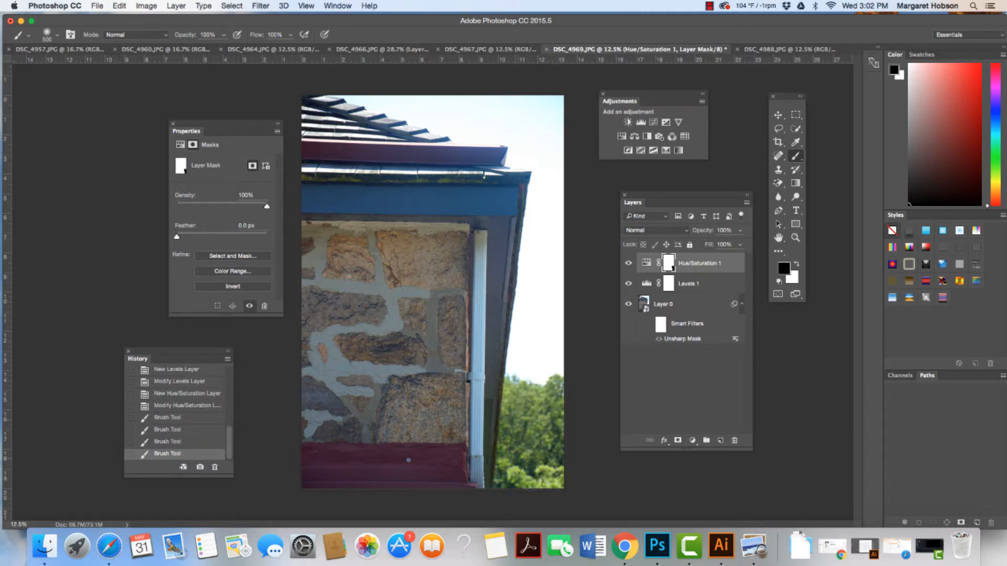
left_click_drag(528, 475, 545, 470)
left_click(556, 479)
left_click(551, 478)
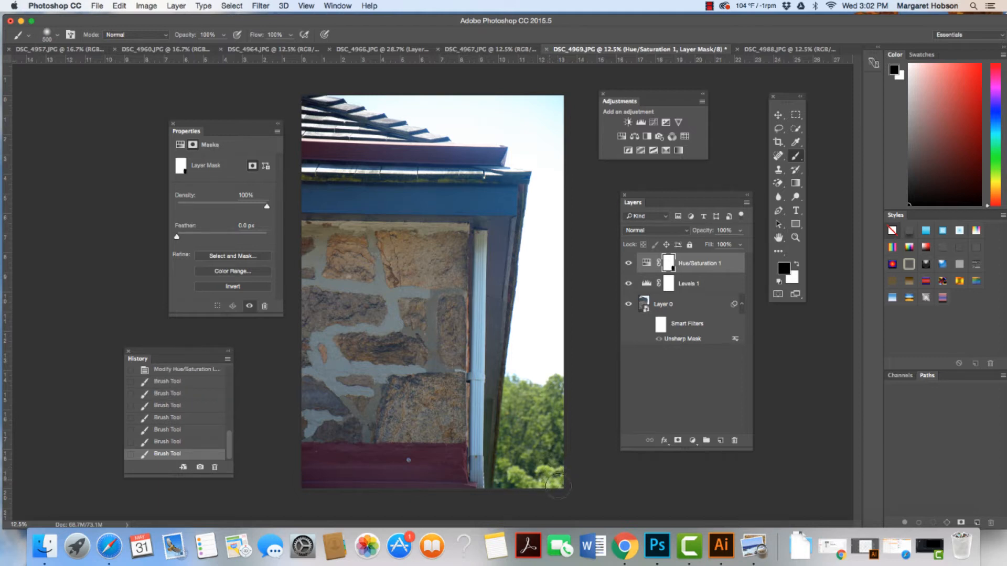
left_click(548, 477)
Step: Compare the stone wall photo with and without both the Levels and Hue/Saturation adjustment layers
left_click(628, 263)
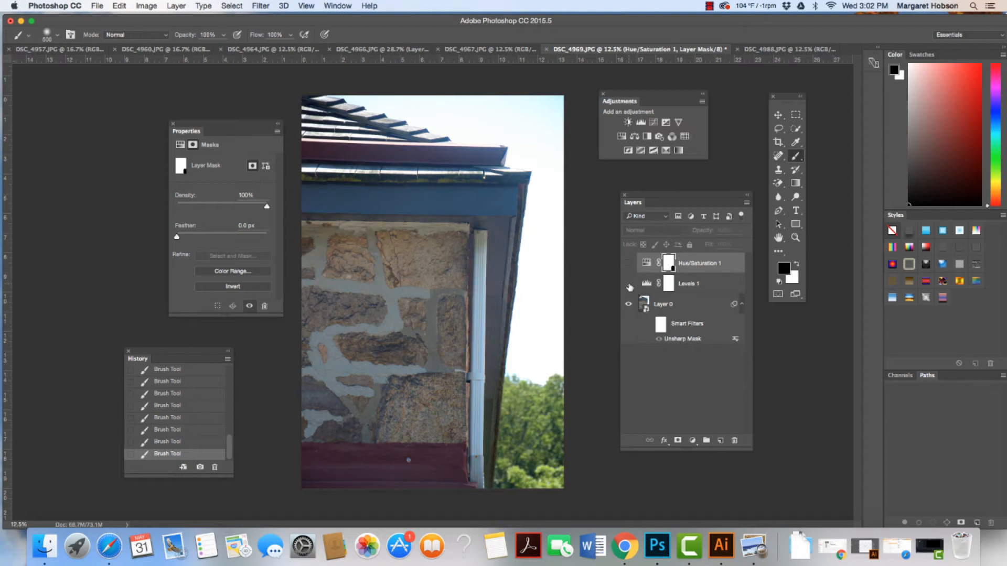
left_click(628, 283)
left_click(628, 284)
left_click(628, 264)
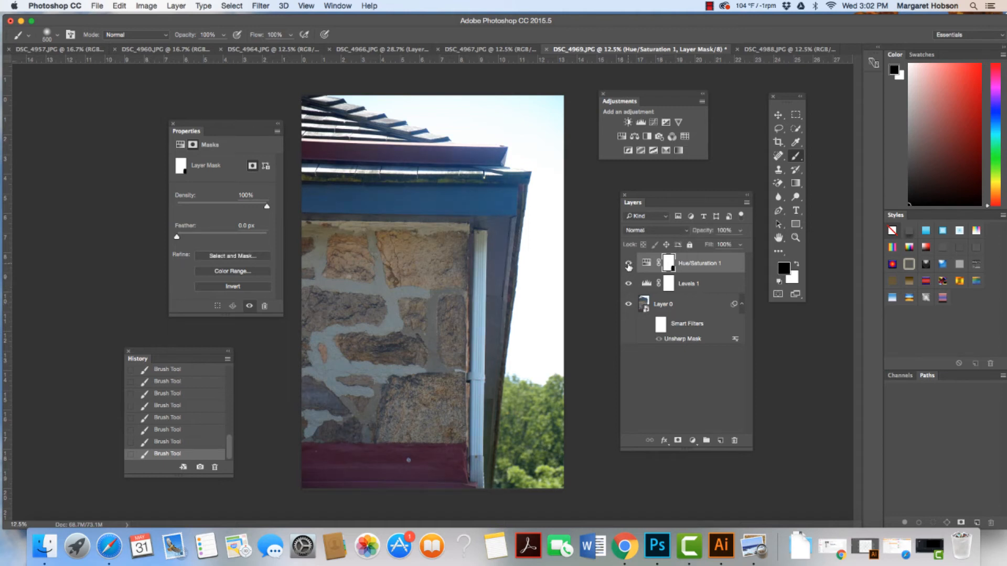